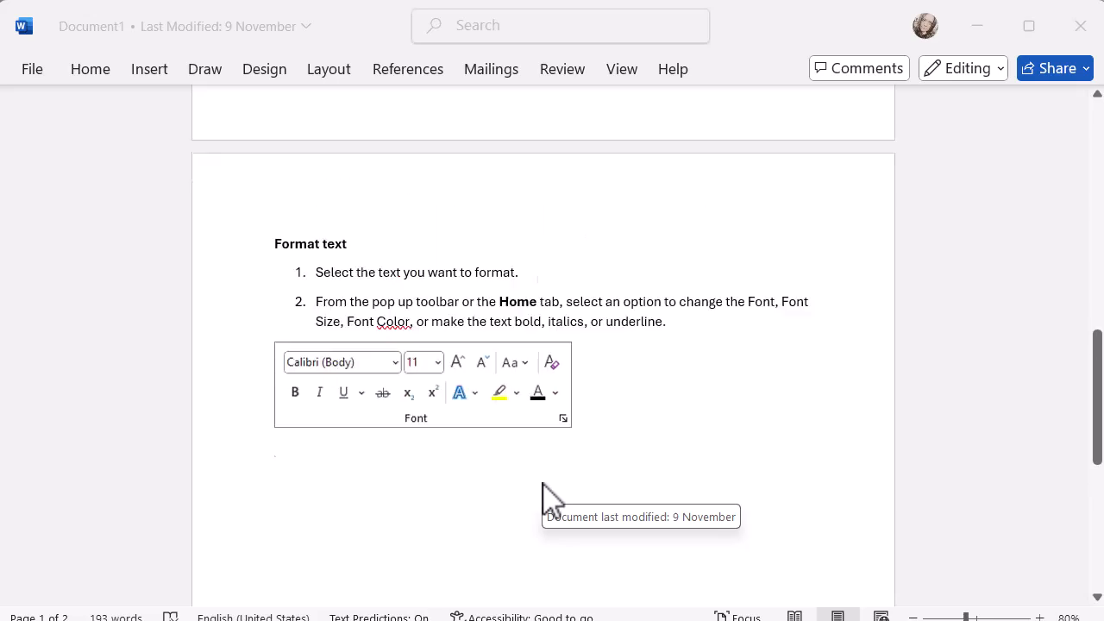
pyautogui.scroll(1, 552, 499)
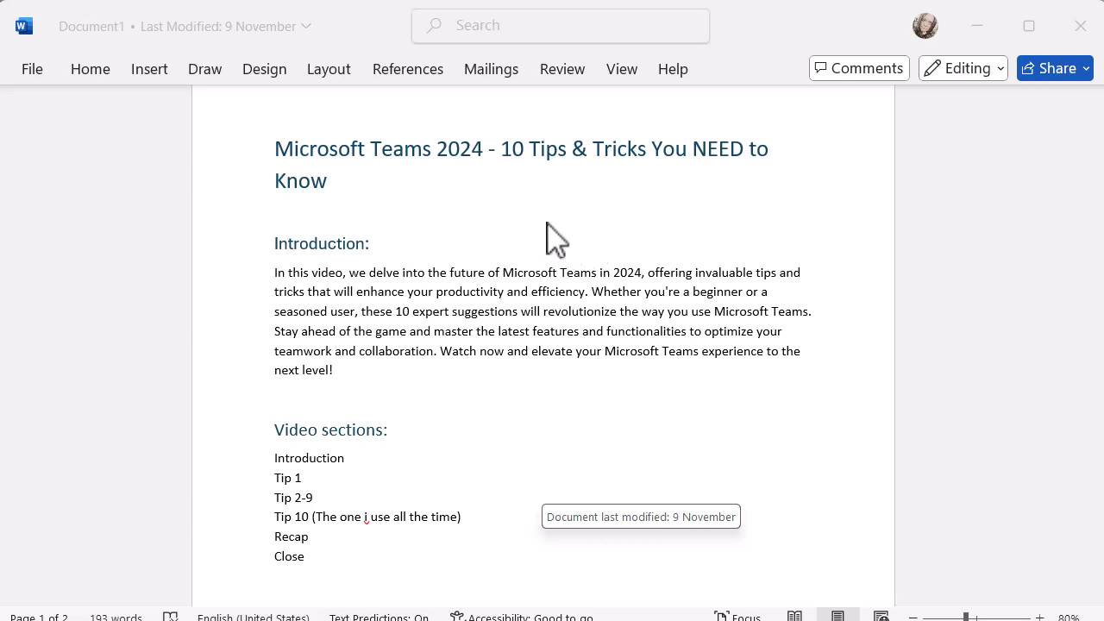
# - Check the style applied to the document title in the style gallery, leaving it as it is
pyautogui.click(543, 250)
pyautogui.moveTo(339, 178); pyautogui.dragTo(270, 132)
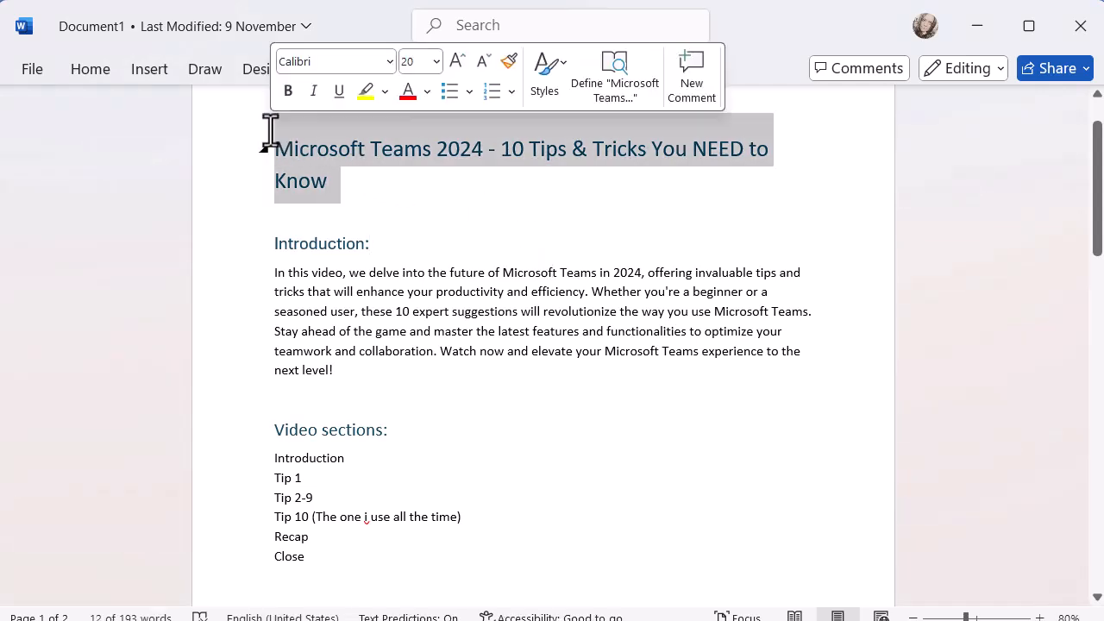
pyautogui.click(550, 76)
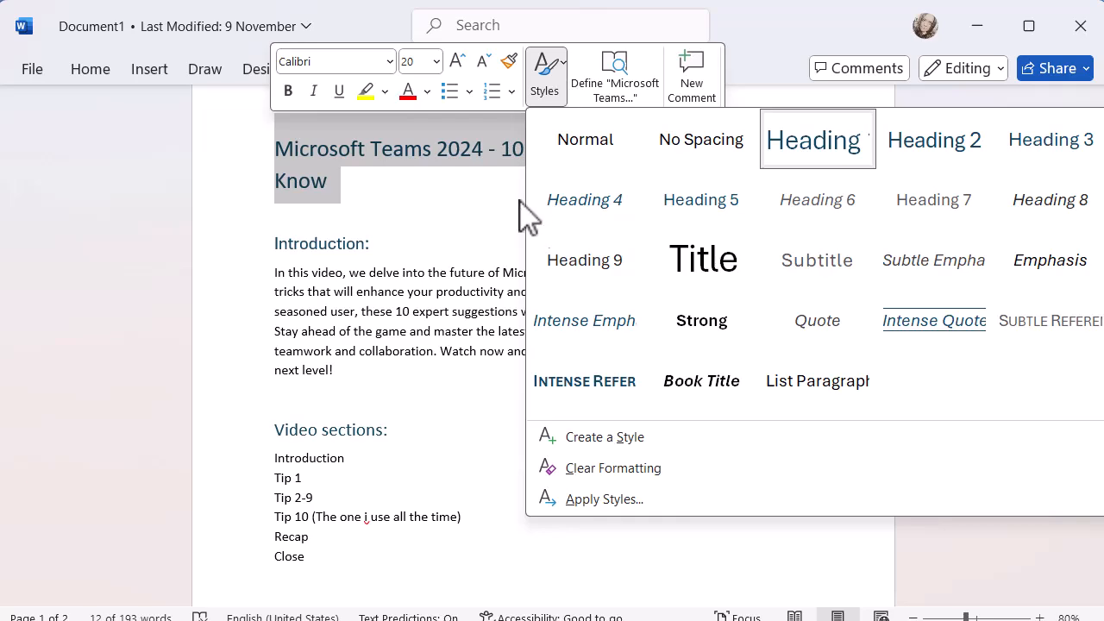
pyautogui.click(361, 403)
pyautogui.scroll(-5, 361, 402)
pyautogui.scroll(2, 360, 403)
pyautogui.scroll(3, 361, 402)
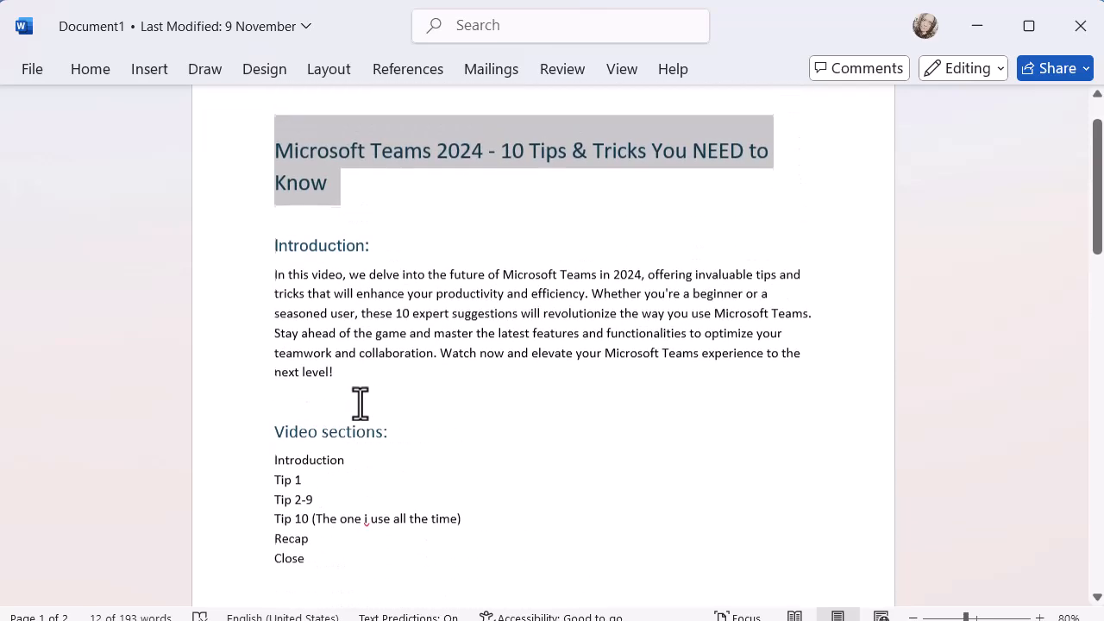
# - Apply the Heading 1 style to the "Introduction:" and "Video sections:" headings
pyautogui.moveTo(380, 252); pyautogui.dragTo(271, 252)
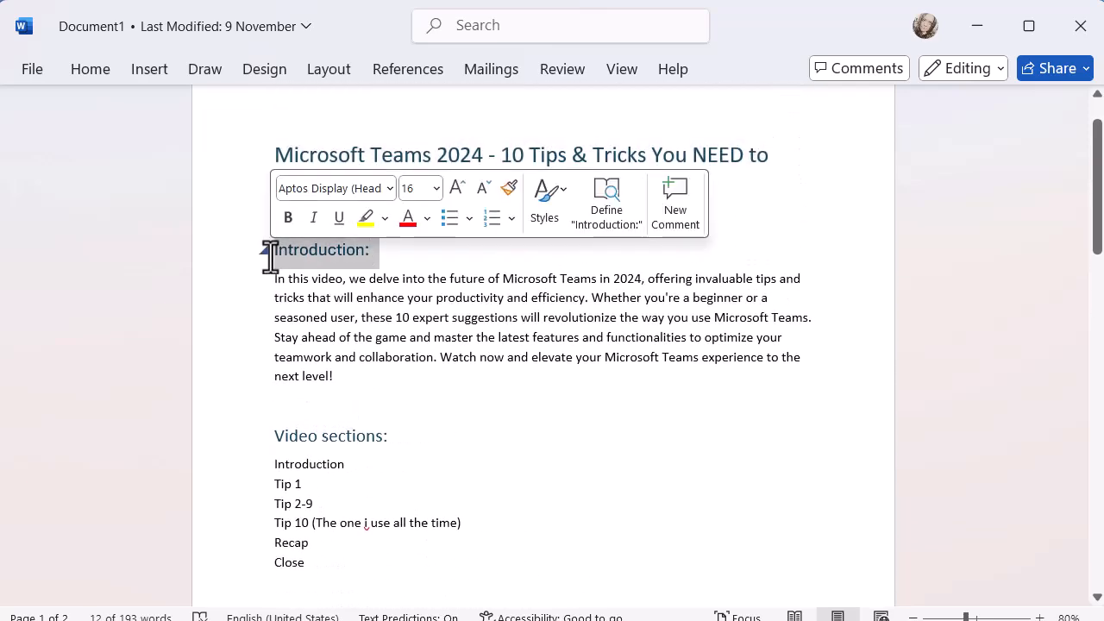
pyautogui.click(546, 211)
pyautogui.click(795, 273)
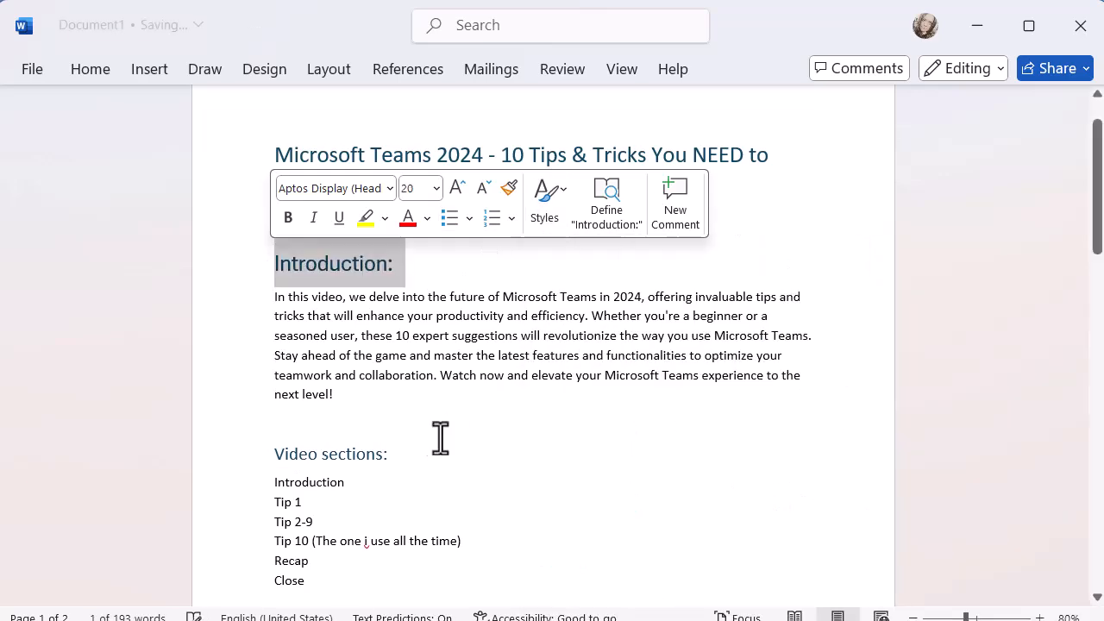
pyautogui.click(385, 454)
pyautogui.moveTo(396, 457); pyautogui.dragTo(279, 452)
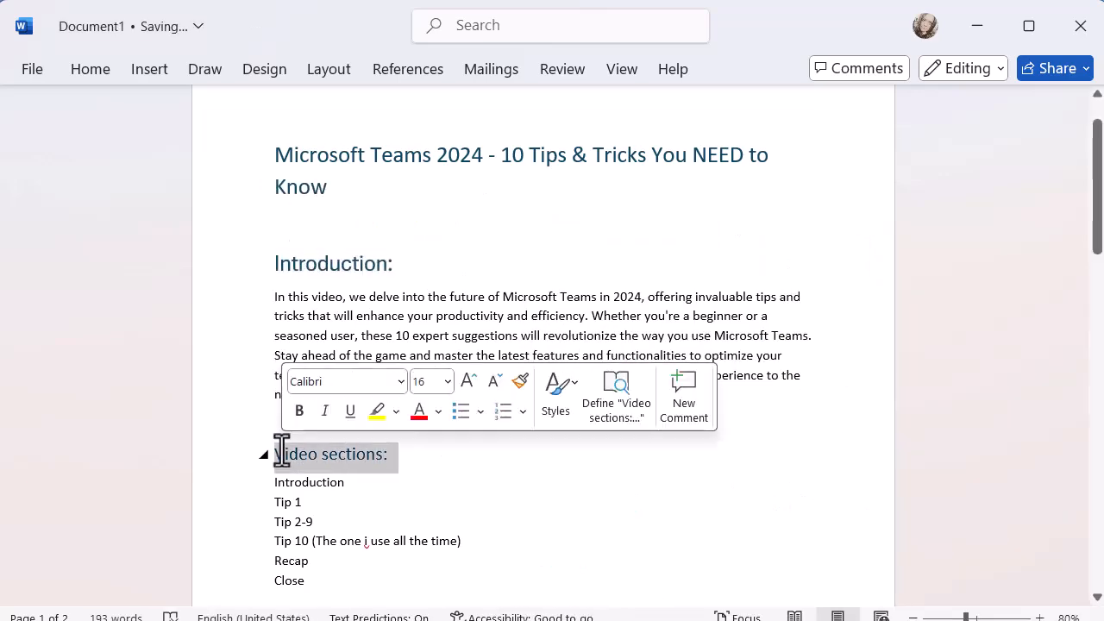
pyautogui.click(558, 407)
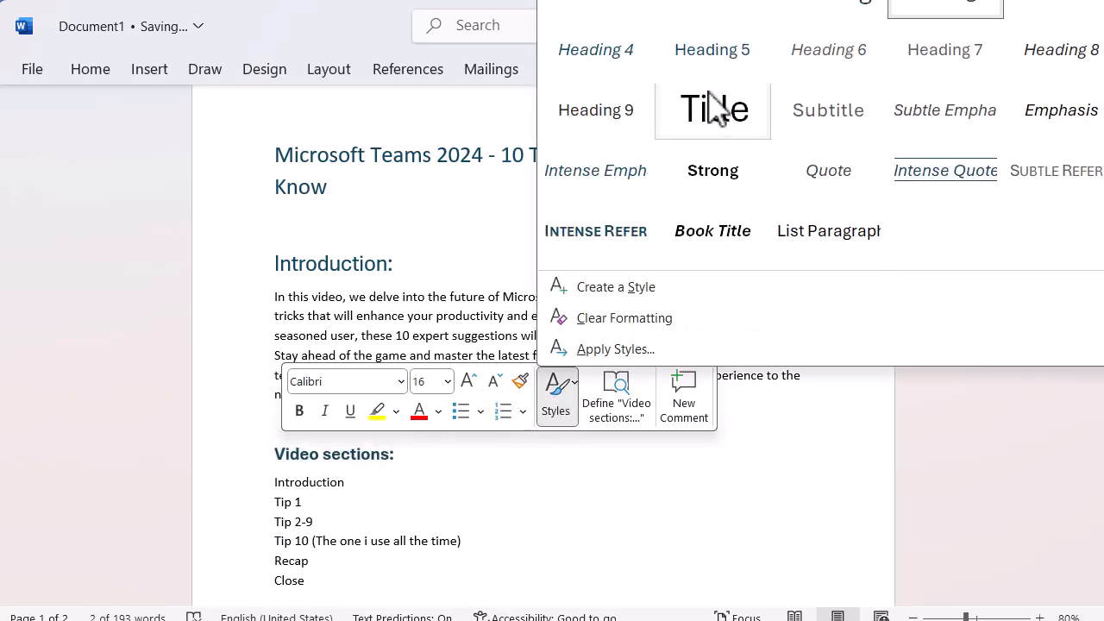
pyautogui.click(801, 9)
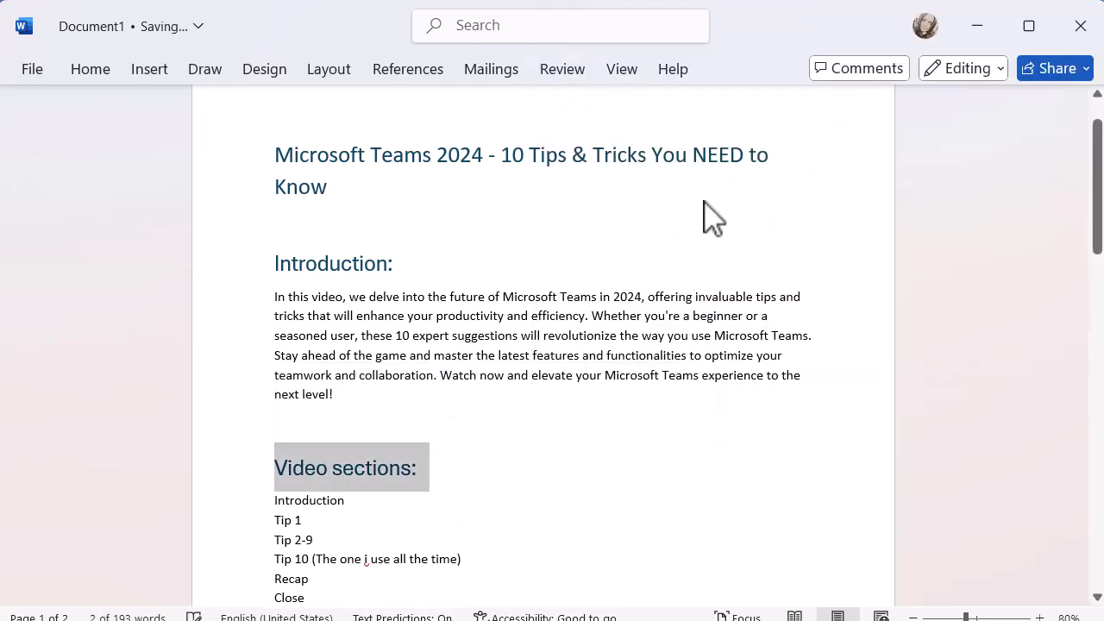
pyautogui.click(539, 487)
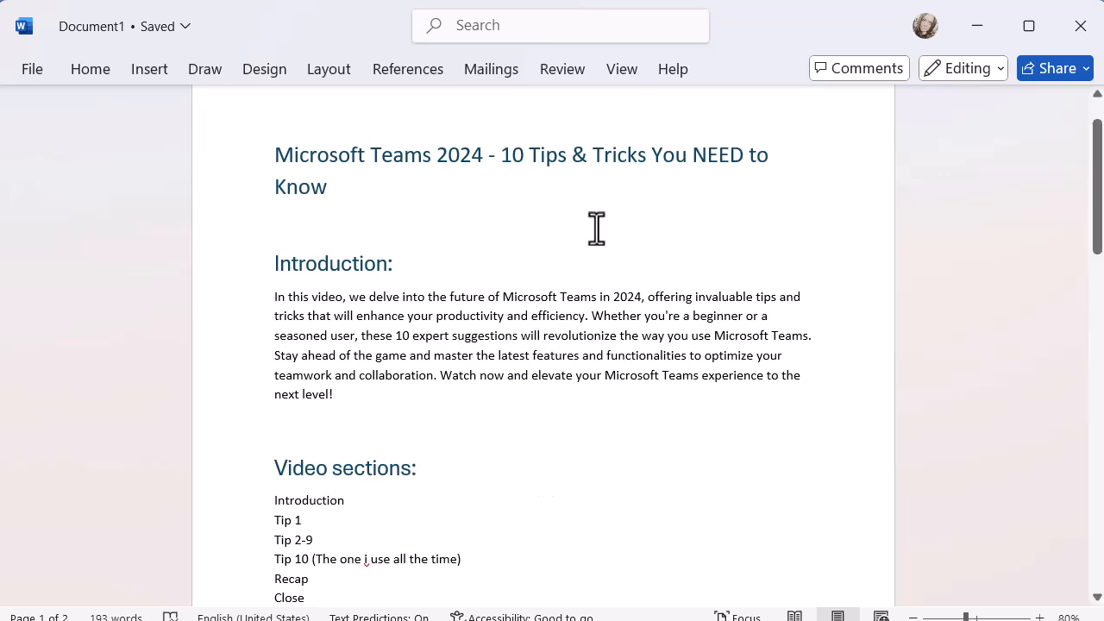
# - In Outline view, select the entire document and show only Level 1 headings
pyautogui.click(614, 69)
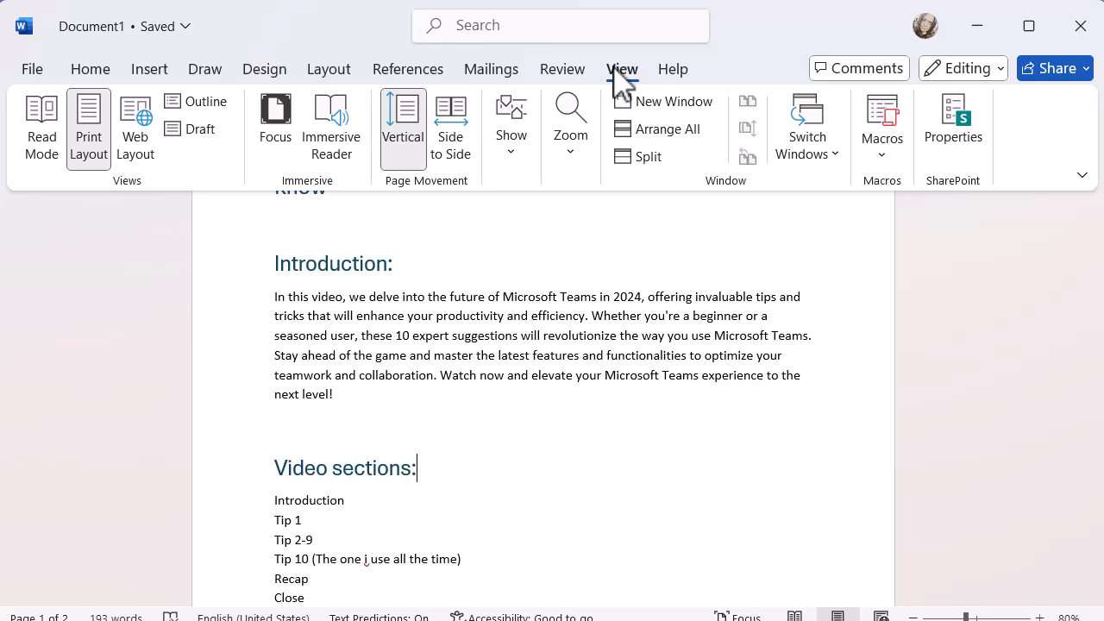
pyautogui.click(216, 103)
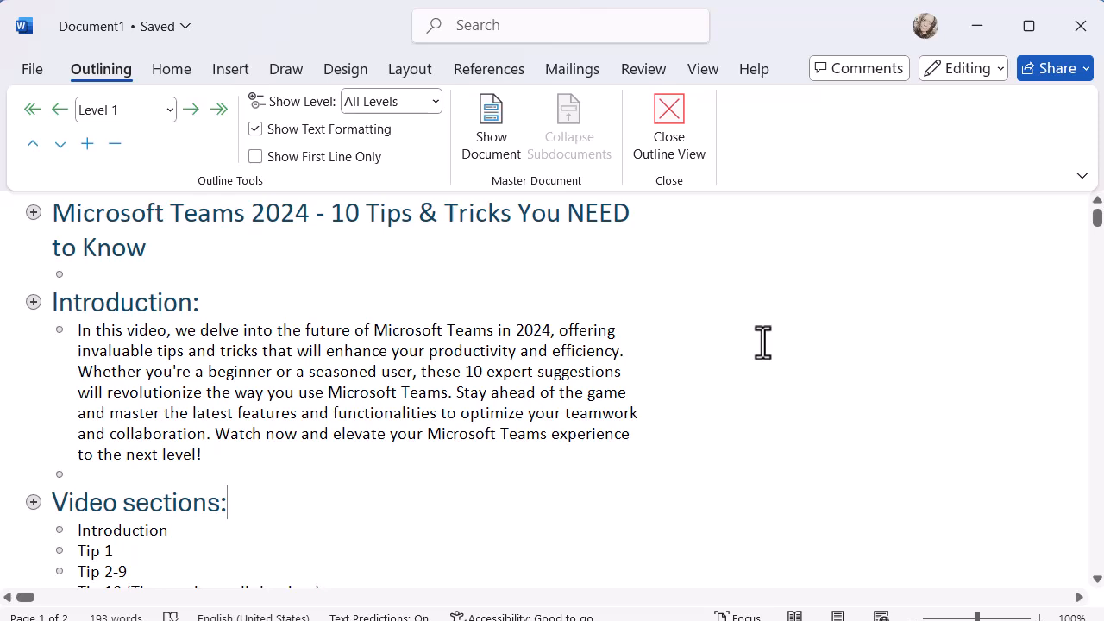
pyautogui.click(557, 473)
pyautogui.hotkey('ctrl', 'a')
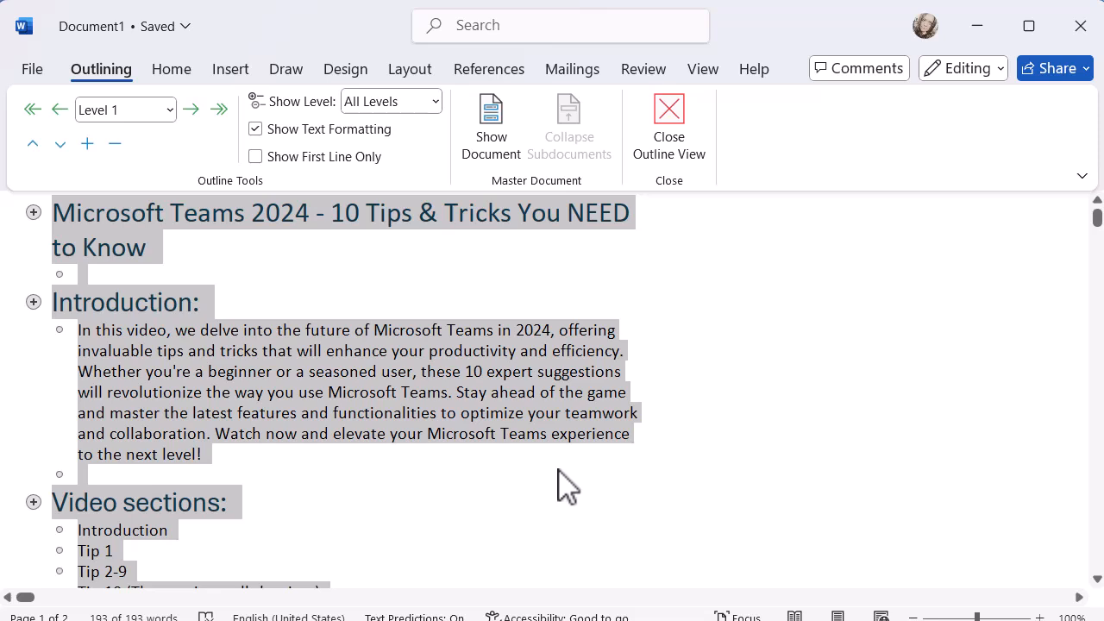
pyautogui.click(435, 102)
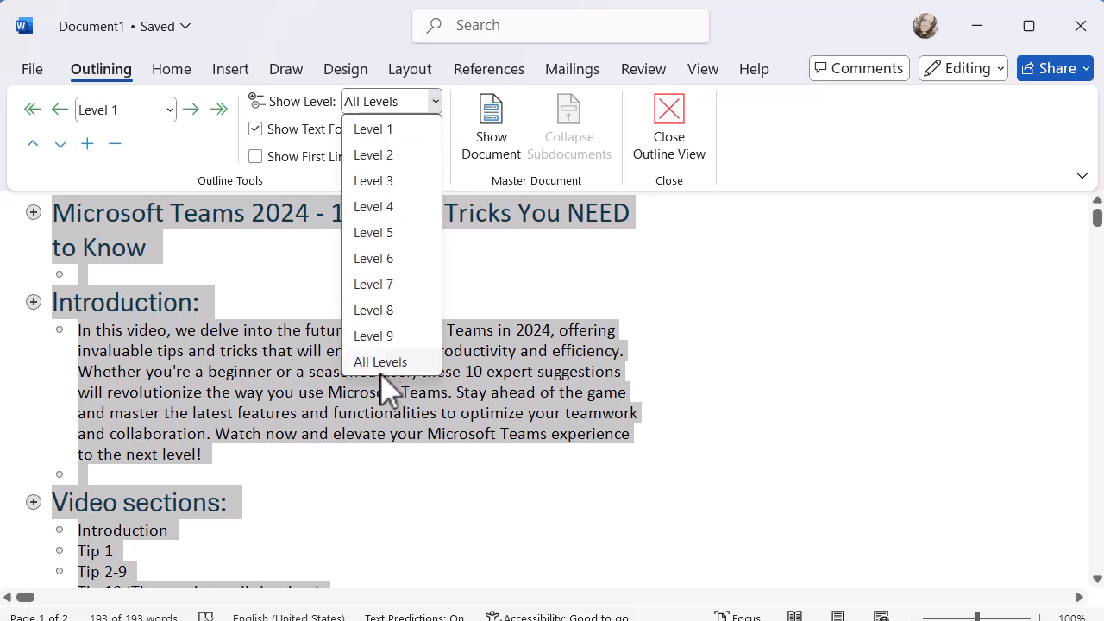
pyautogui.click(394, 129)
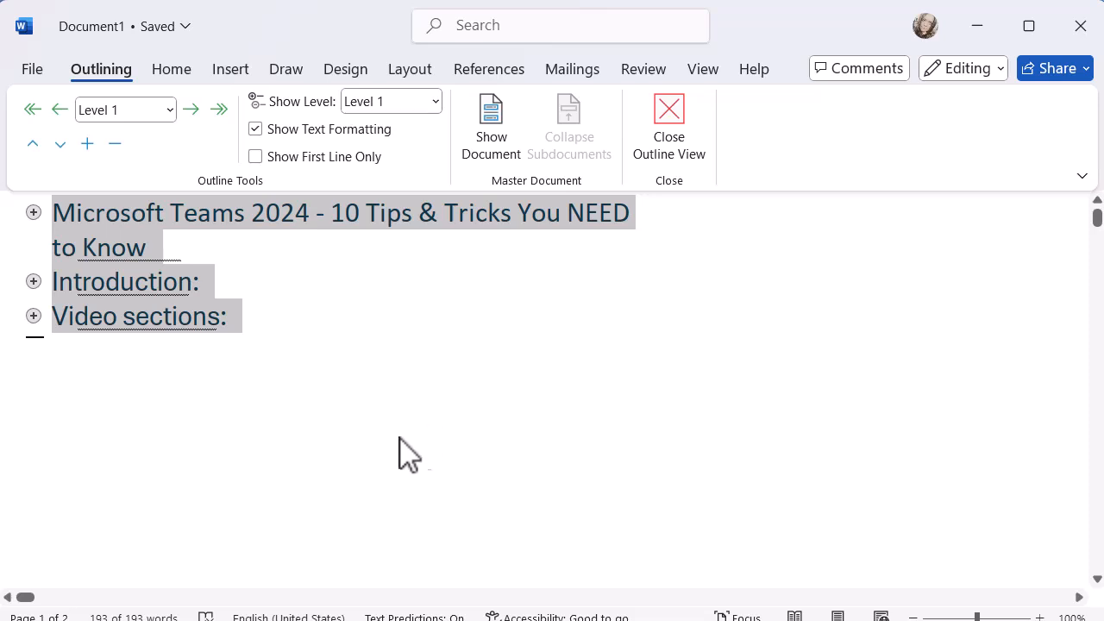
# - Turn on the master document tools and create subdocuments from the selected headings
pyautogui.click(493, 129)
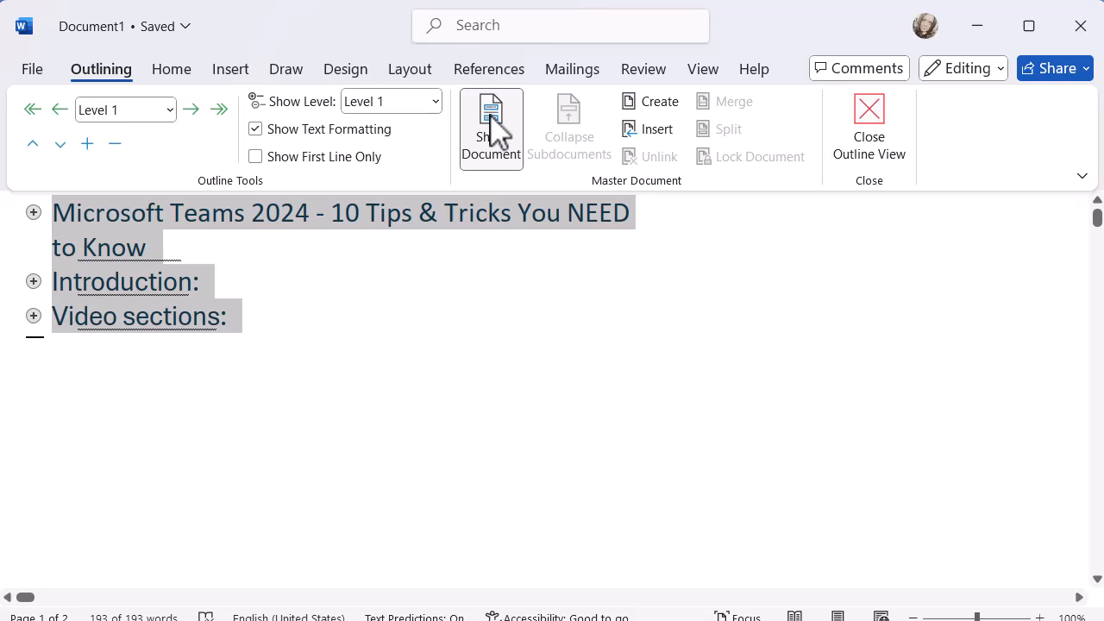
pyautogui.click(652, 113)
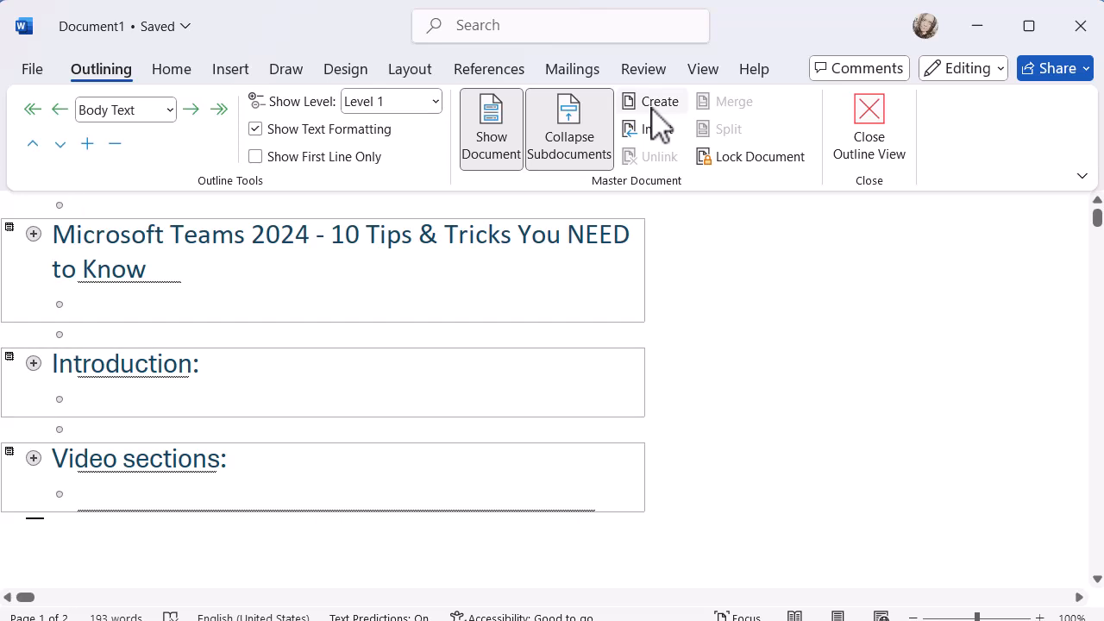
# - Save the master document to the Desktop as a Word document named Test Document
pyautogui.click(32, 70)
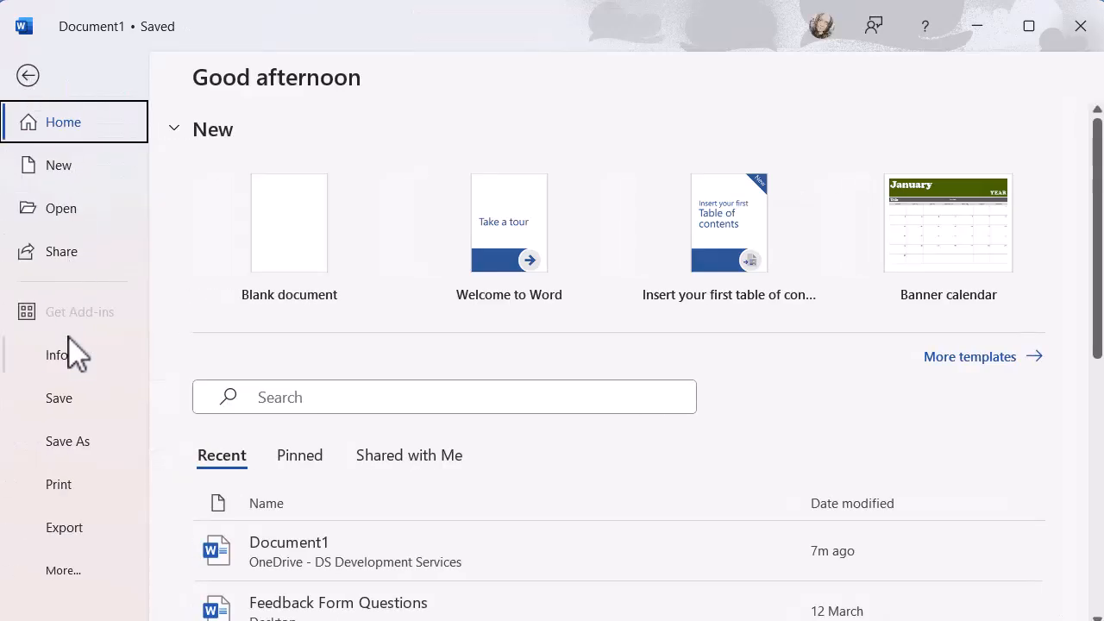
pyautogui.click(74, 440)
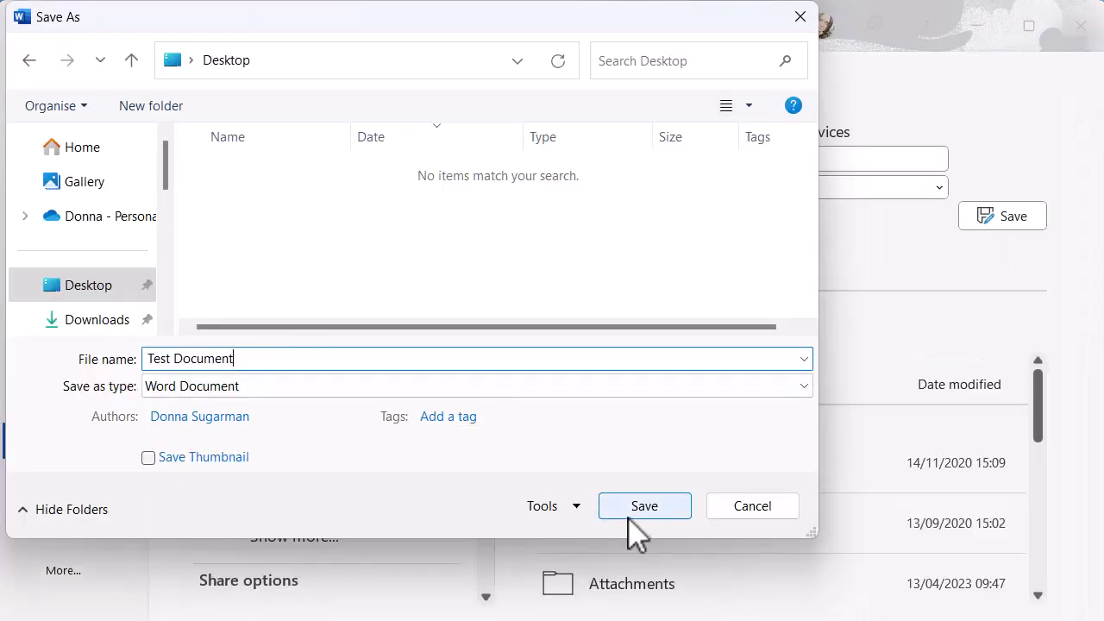
pyautogui.click(632, 509)
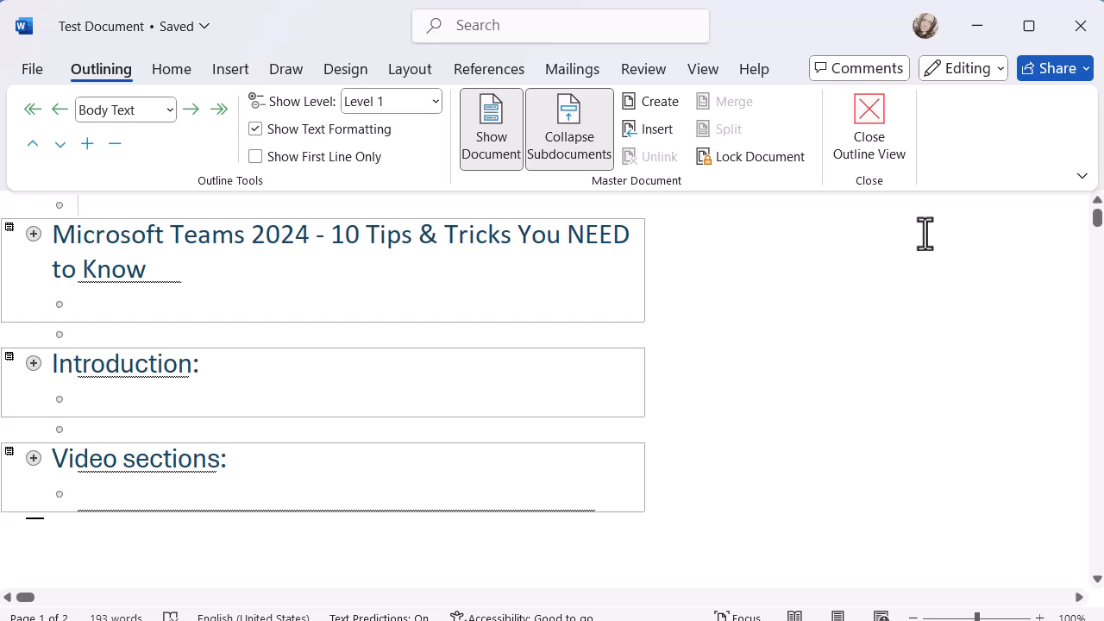
# - Leave Outline view and close the Test Document file
pyautogui.click(870, 125)
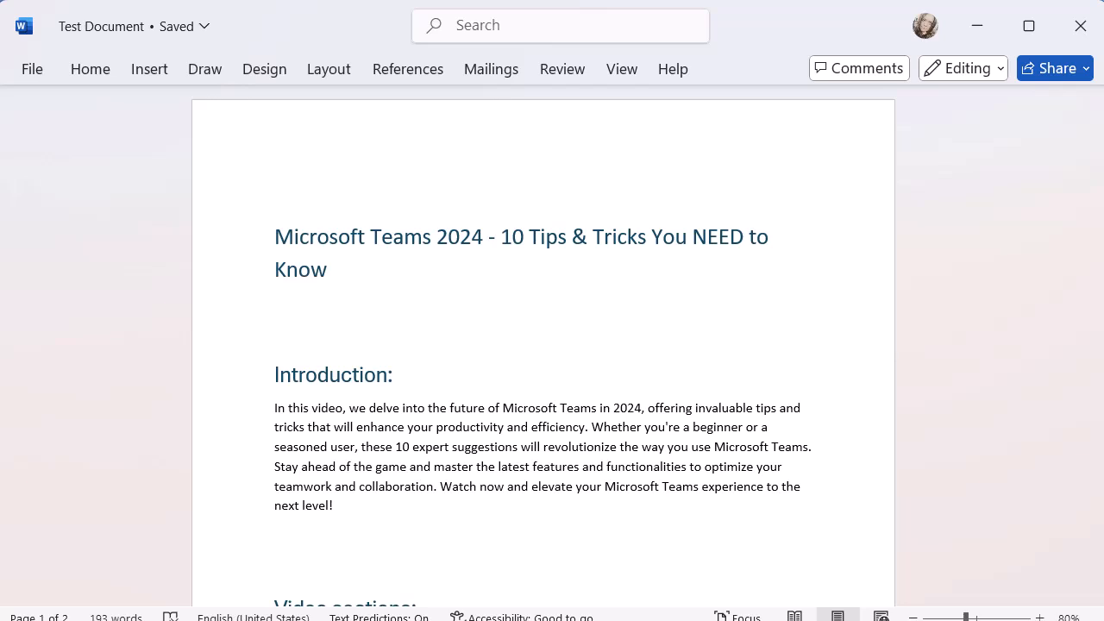
pyautogui.click(1085, 28)
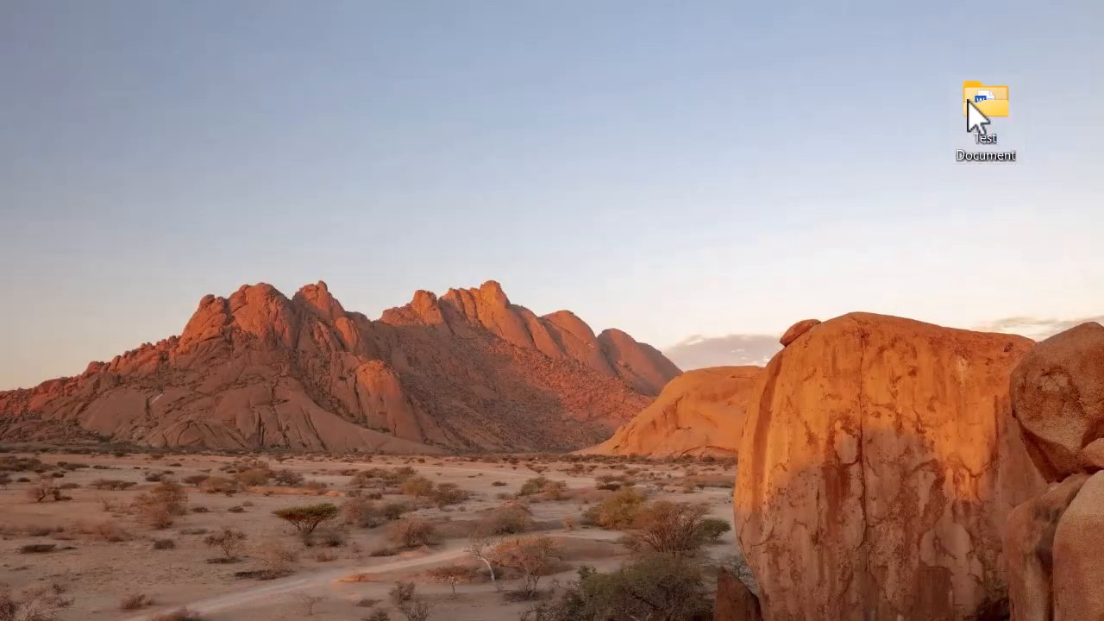
# - Open the Introduction file from the Test Document folder on the desktop, look through its pages and close it
pyautogui.doubleClick(974, 110)
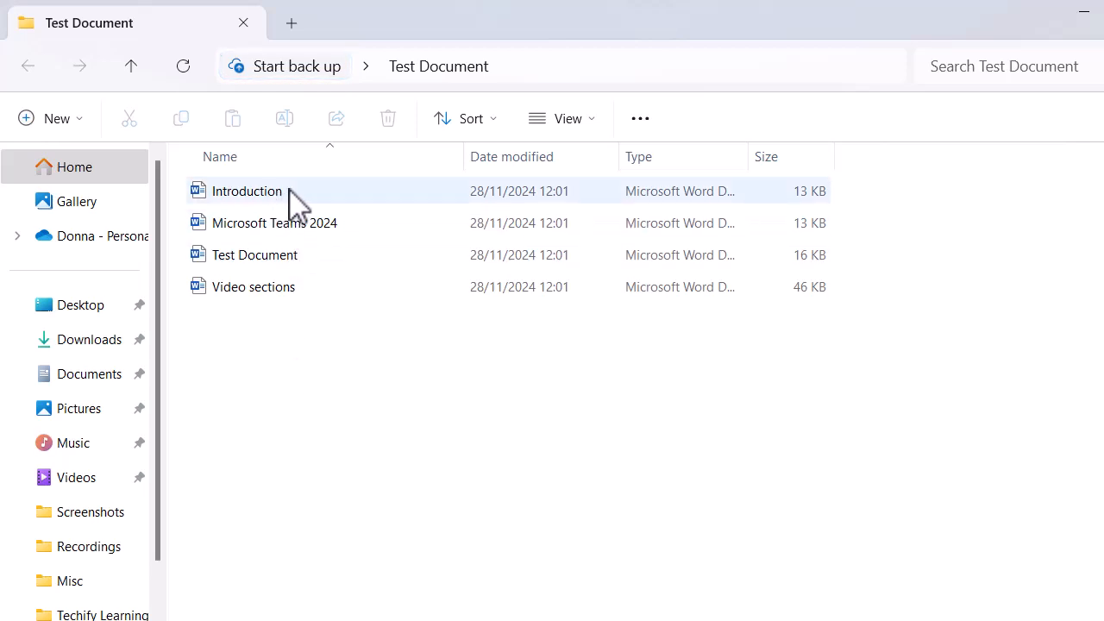
pyautogui.moveTo(293, 298)
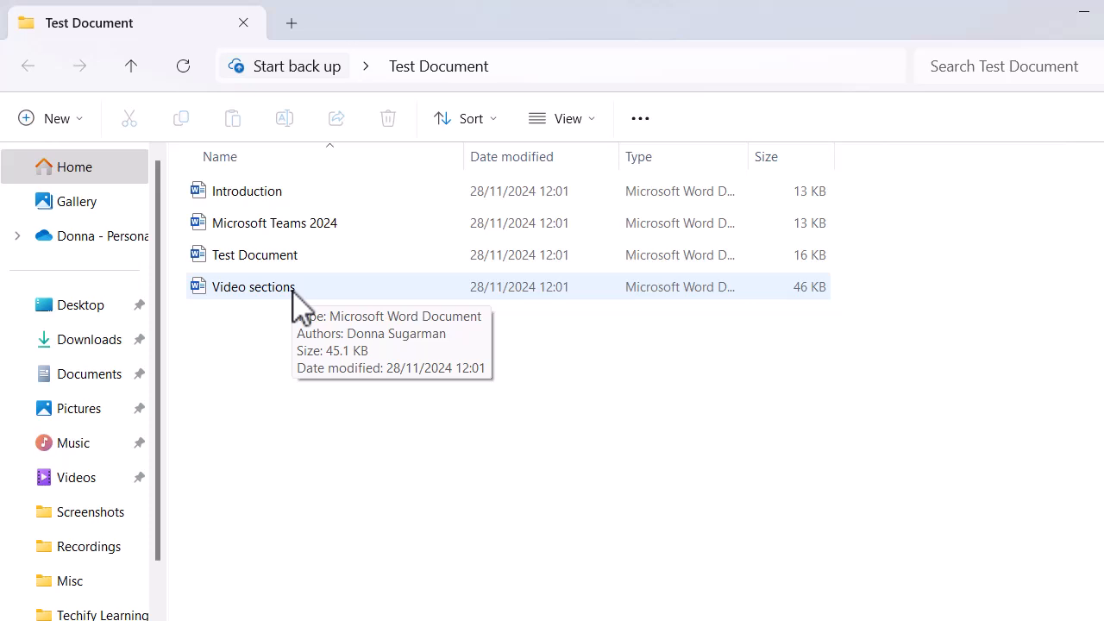
pyautogui.click(251, 193)
pyautogui.doubleClick(250, 191)
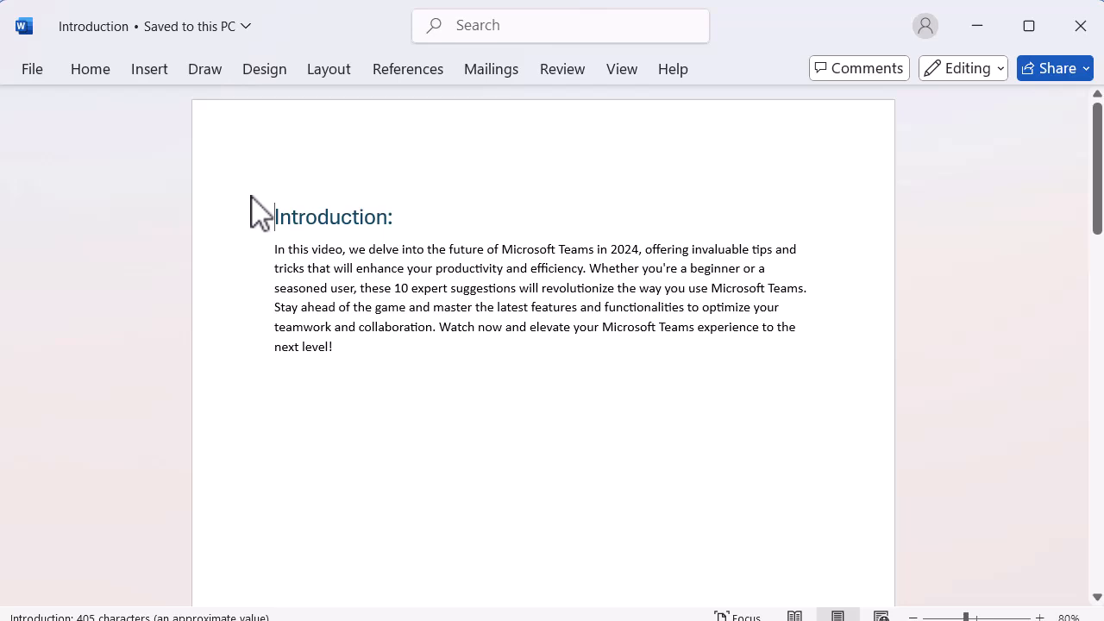
pyautogui.scroll(-5, 452, 465)
pyautogui.scroll(3, 452, 465)
pyautogui.scroll(3, 452, 465)
pyautogui.scroll(-8, 452, 466)
pyautogui.scroll(2, 452, 466)
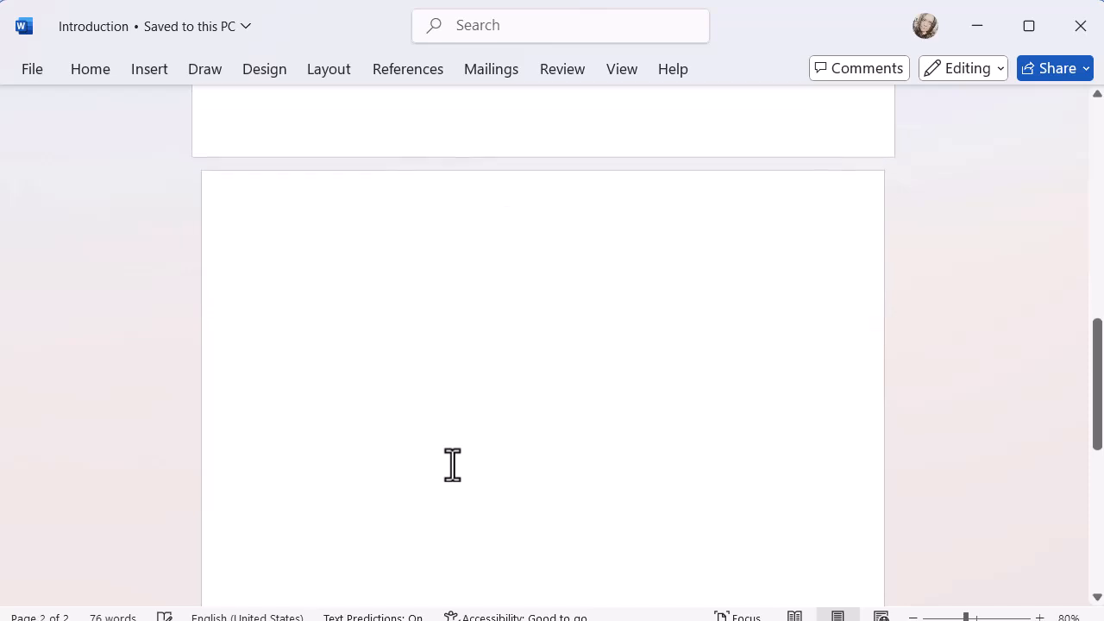
pyautogui.scroll(3, 452, 466)
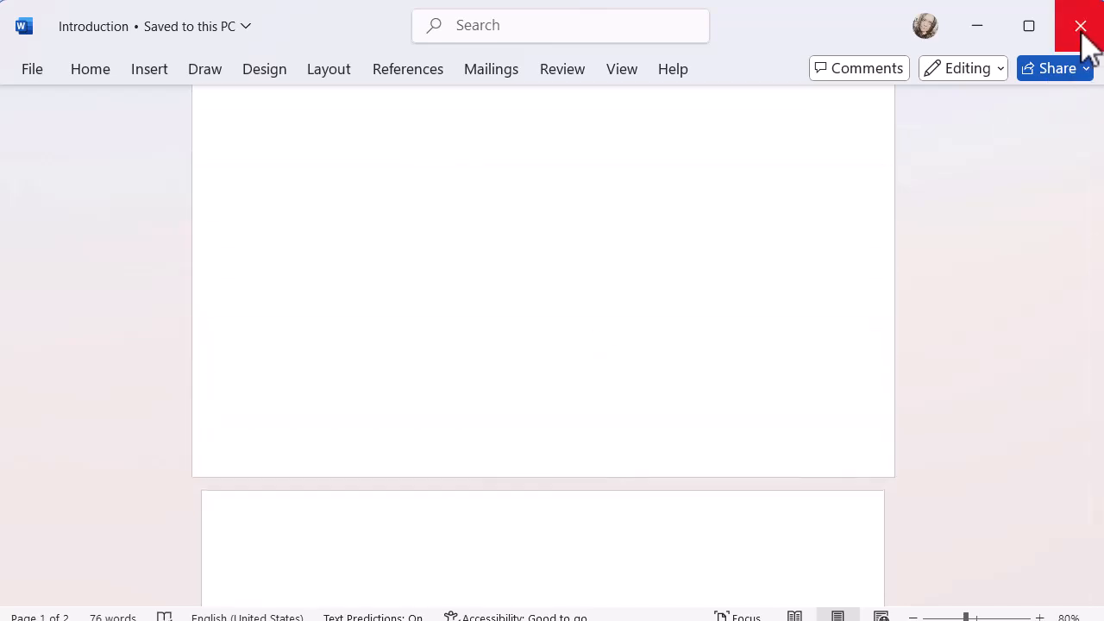
pyautogui.click(1081, 26)
# - Open the Video sections file from the Test Document folder and look through its content
pyautogui.doubleClick(292, 222)
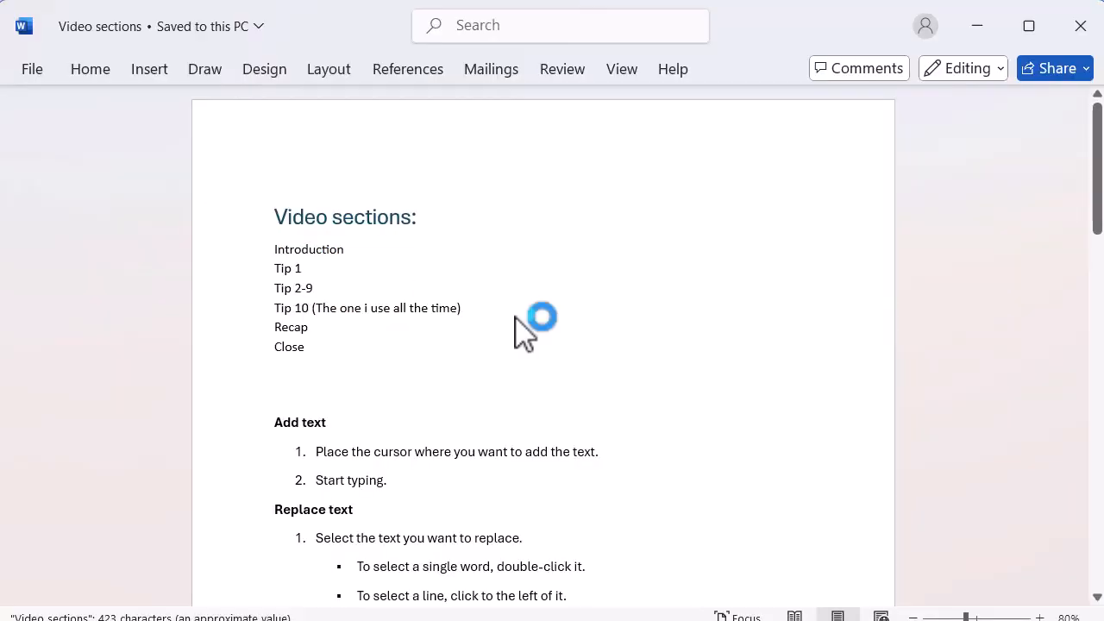
pyautogui.scroll(-5, 652, 393)
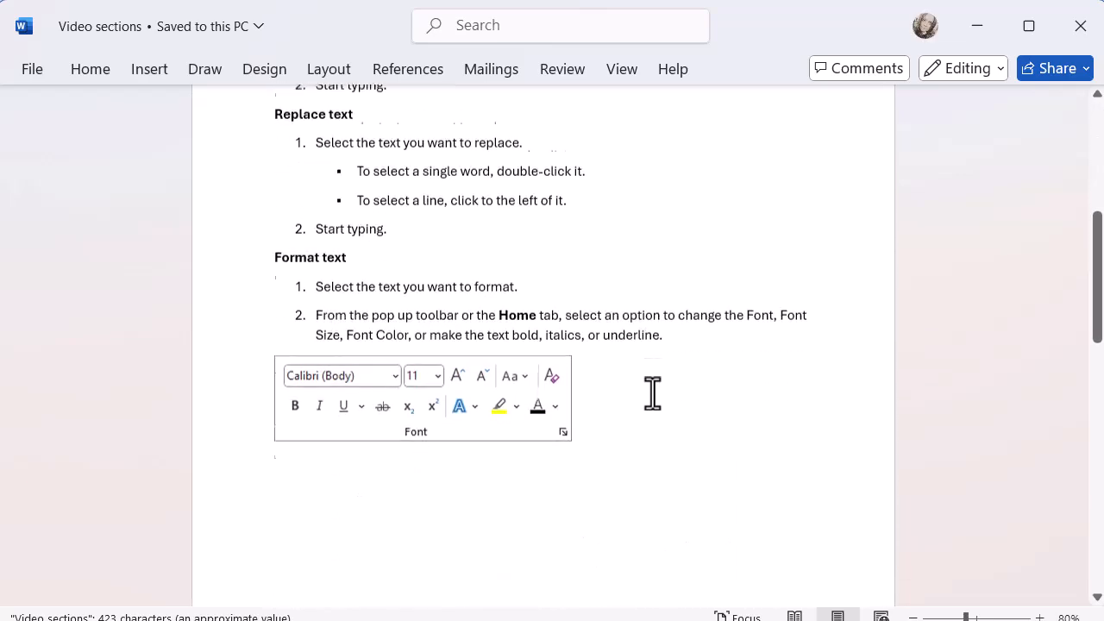
pyautogui.scroll(5, 652, 394)
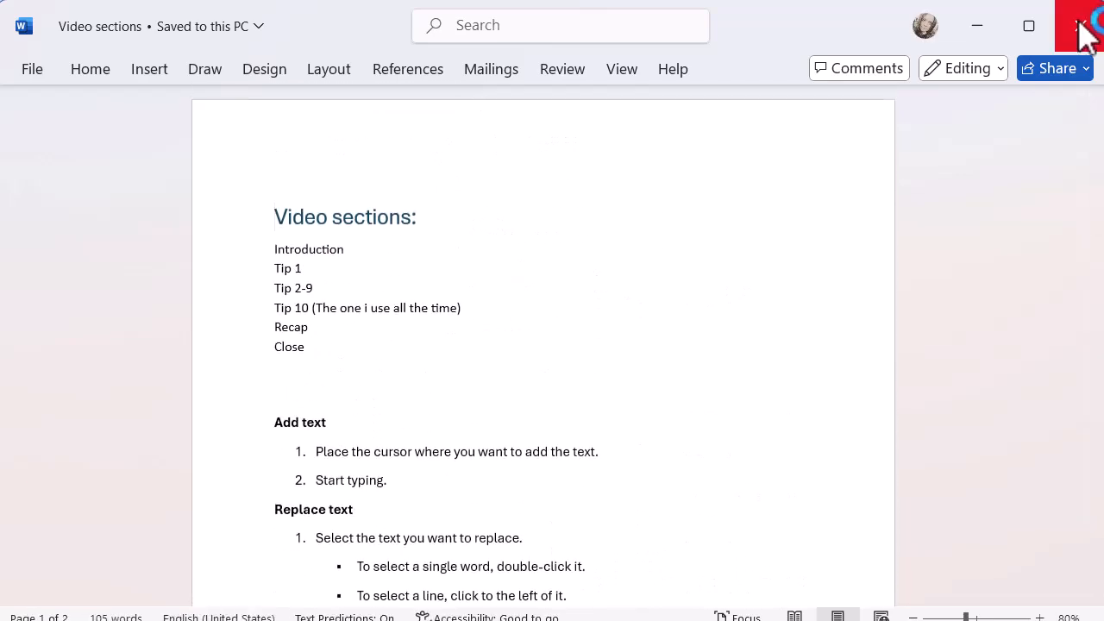